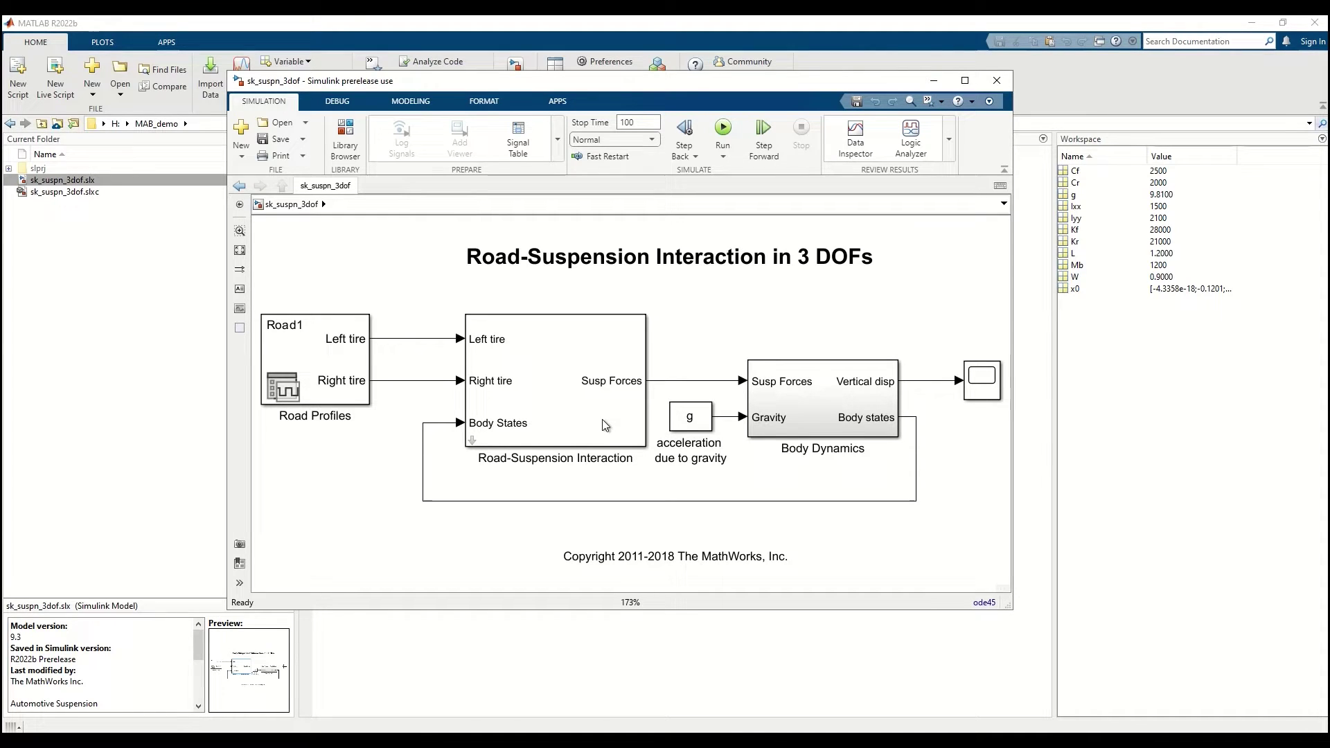
# Step: Review the mask parameters of the Road-Suspension Interaction block without changing them
pyautogui.doubleClick(605, 426)
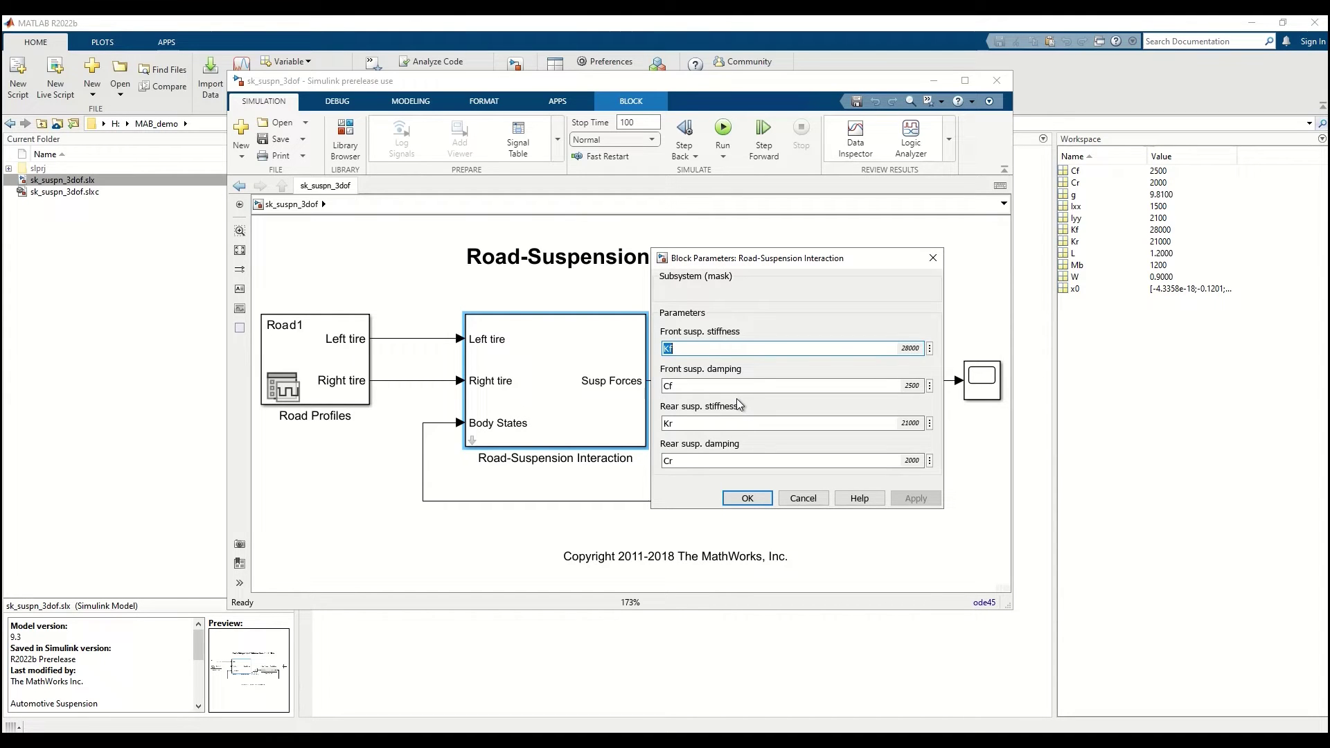
pyautogui.click(747, 499)
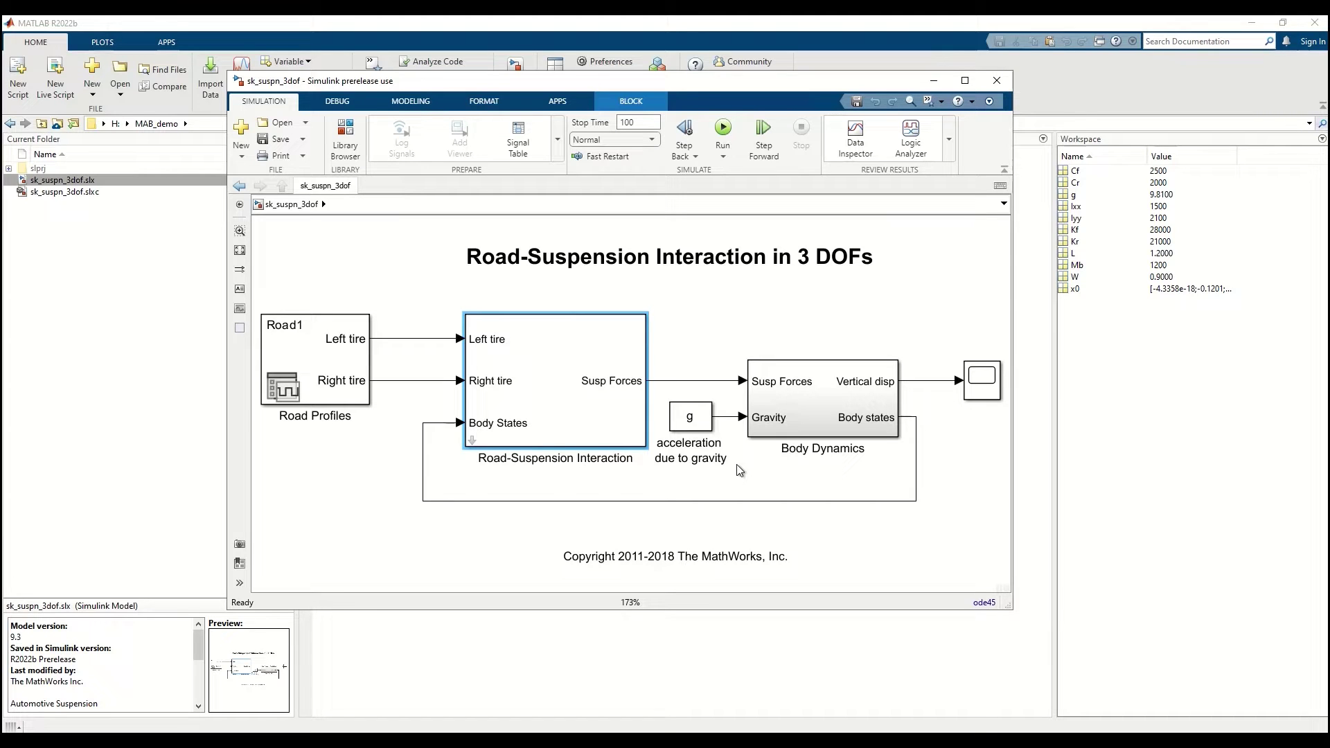
# Step: Export the model to a simulation app named sk_suspn_3dof_SLSimApp in H:\MAB_demo, using the MultiPaneSimApp template
pyautogui.click(303, 142)
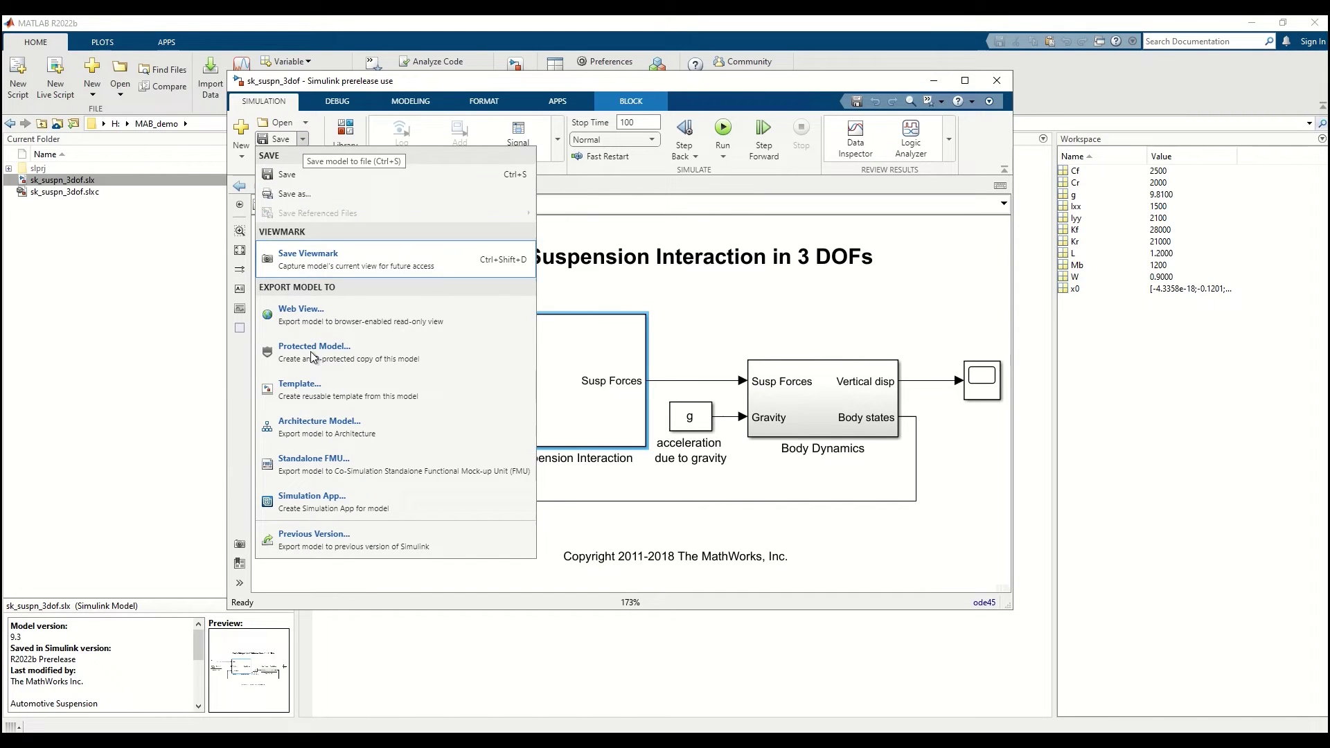
pyautogui.click(344, 490)
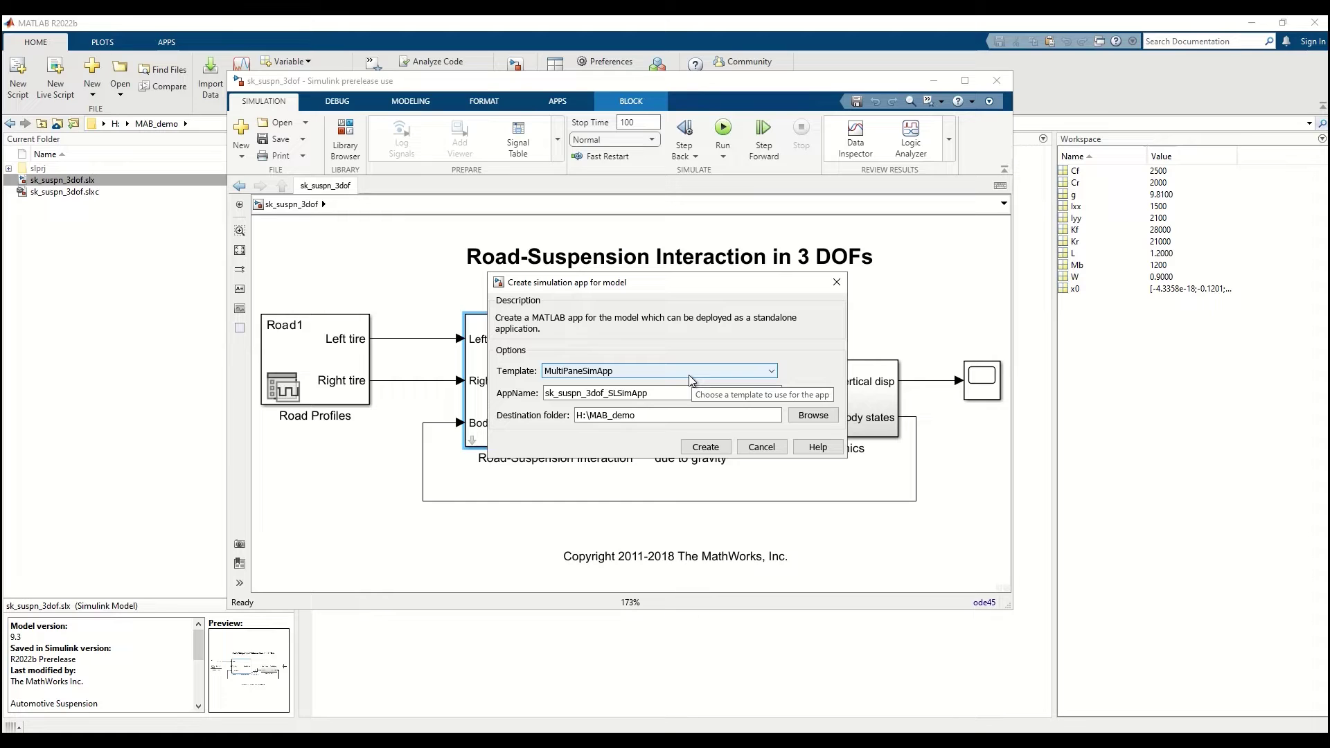
pyautogui.click(700, 449)
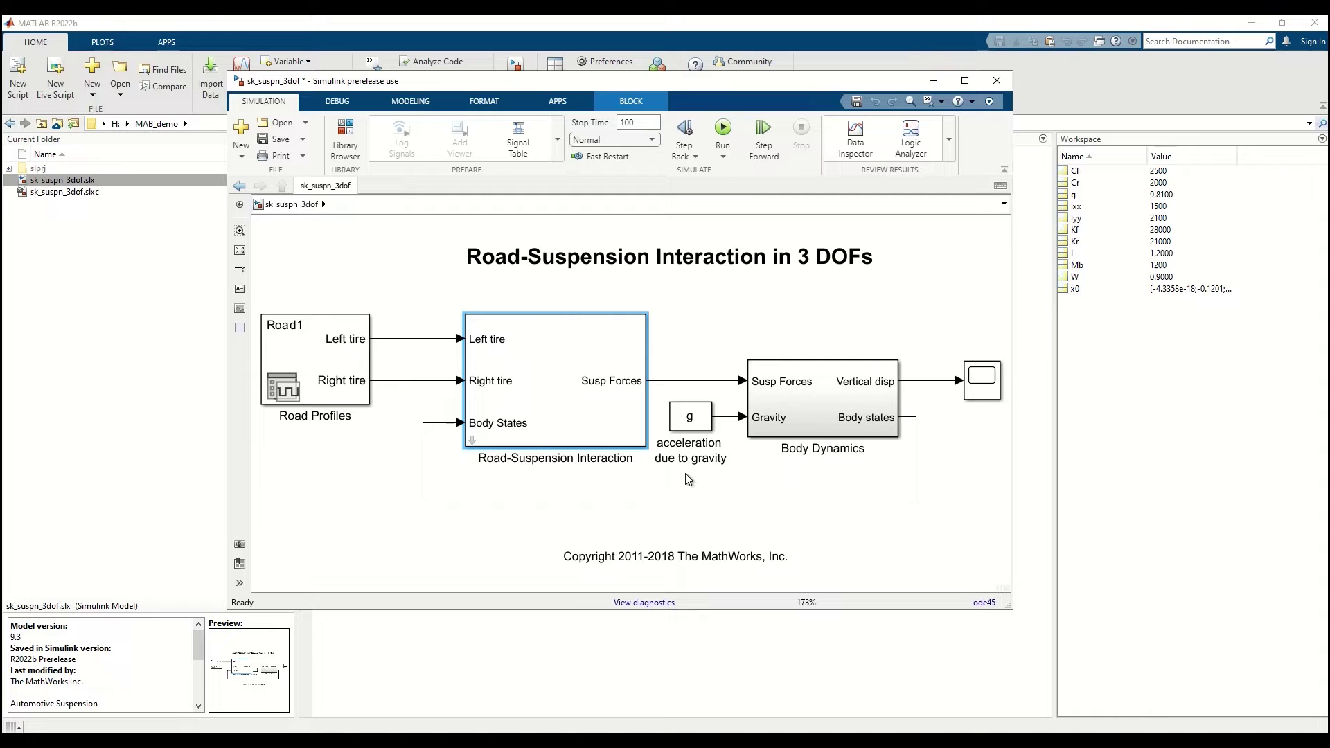
pyautogui.hotkey('ctrl', 't')
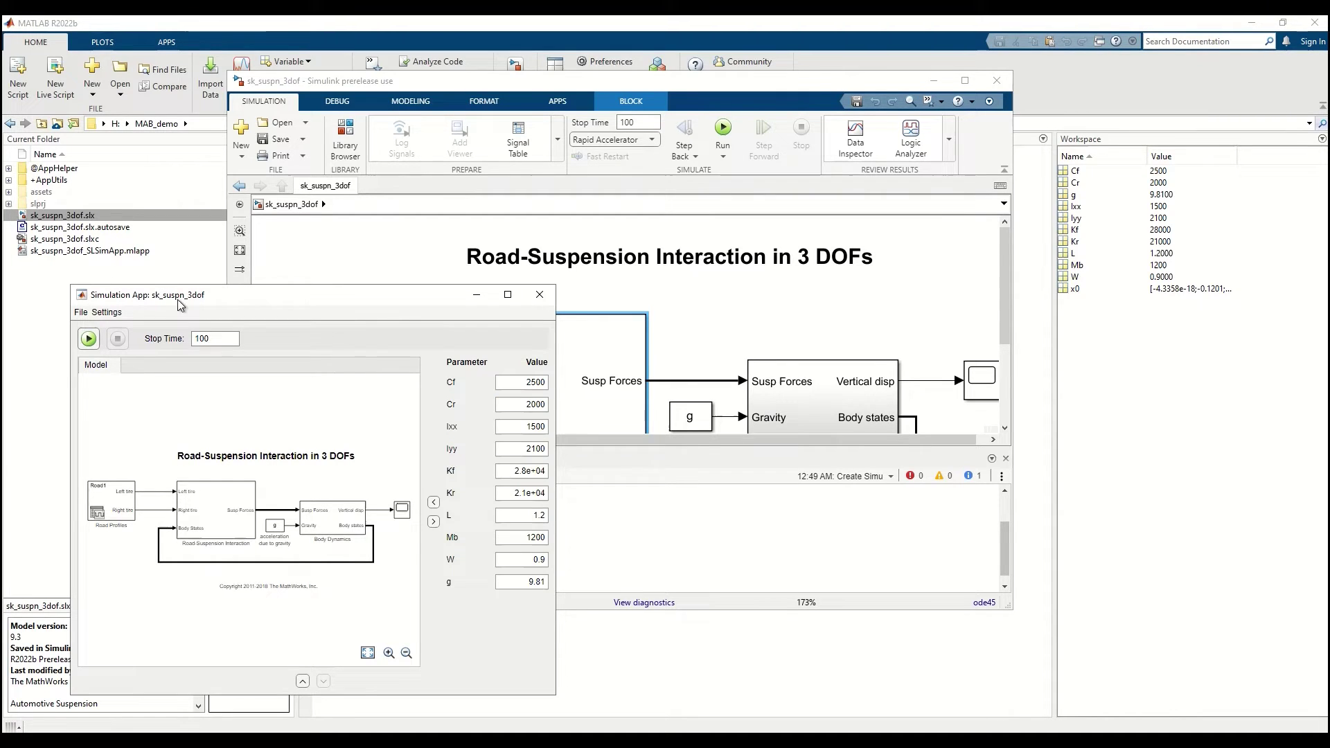
# Step: Run the simulation in the generated simulation app with the default parameter values and a stop time of 100
pyautogui.moveTo(186, 299); pyautogui.dragTo(202, 289)
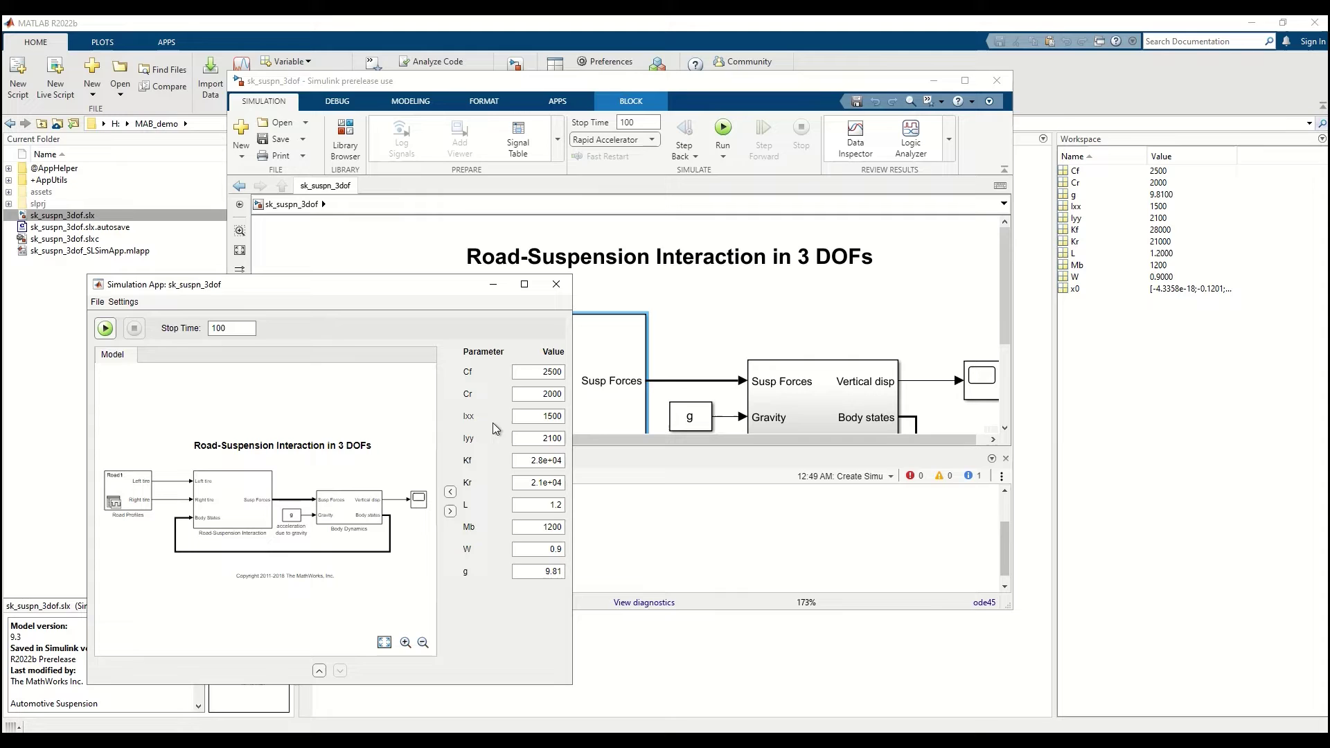
pyautogui.click(105, 330)
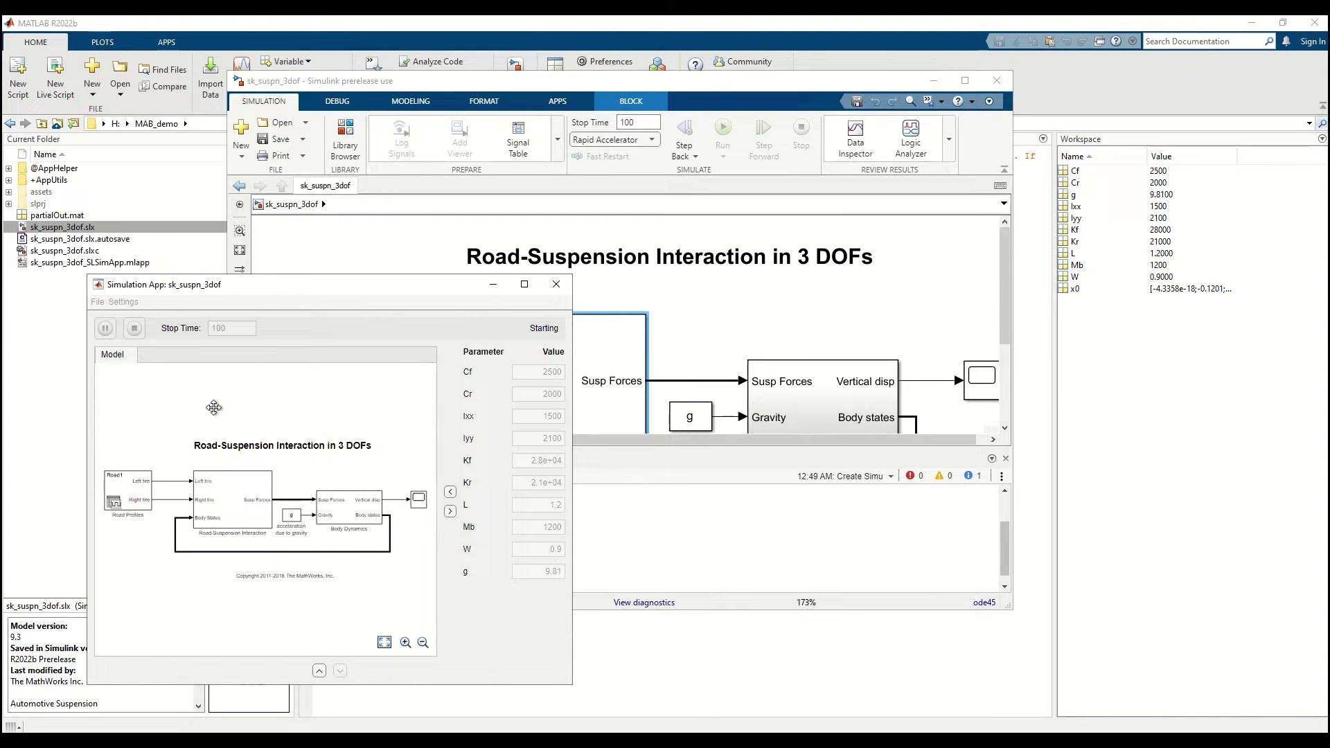
pyautogui.moveTo(273, 282); pyautogui.dragTo(277, 269)
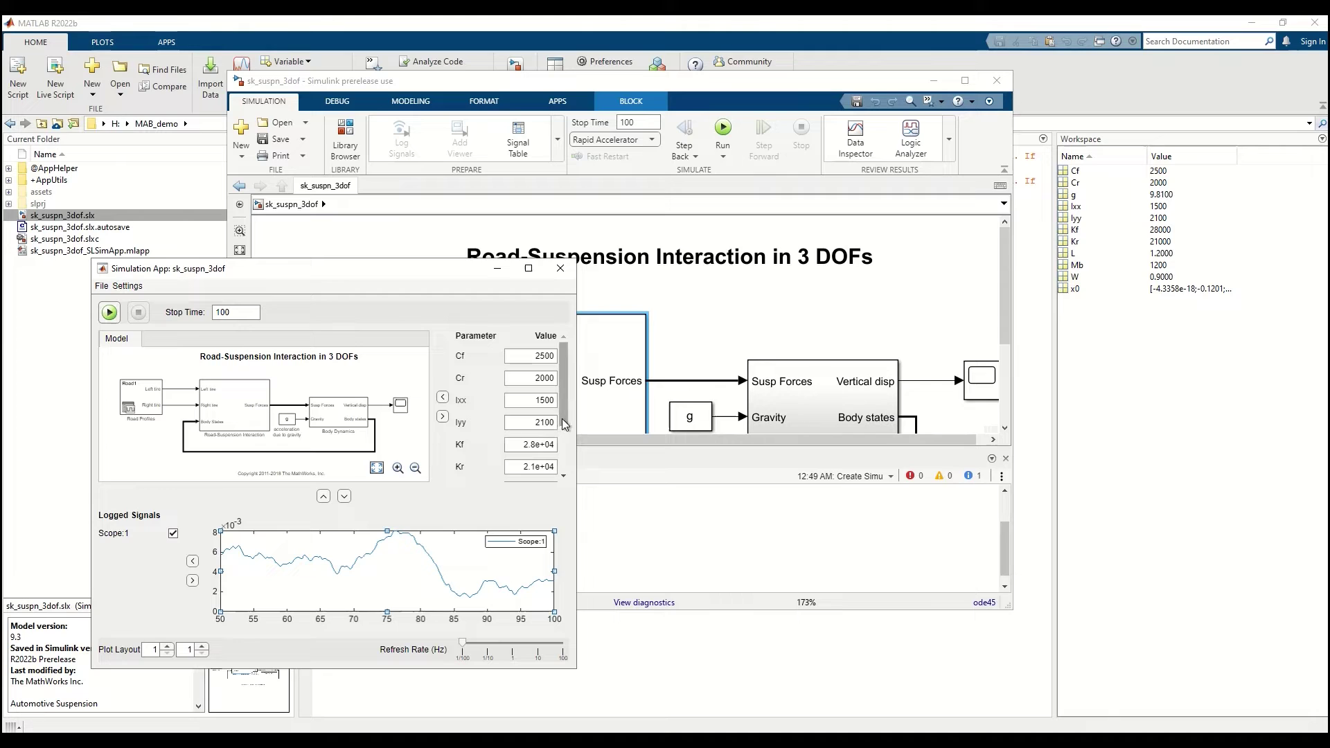
# Step: Set the Mb parameter to 2400 in the simulation app and rerun the simulation
pyautogui.moveTo(566, 426); pyautogui.dragTo(563, 467)
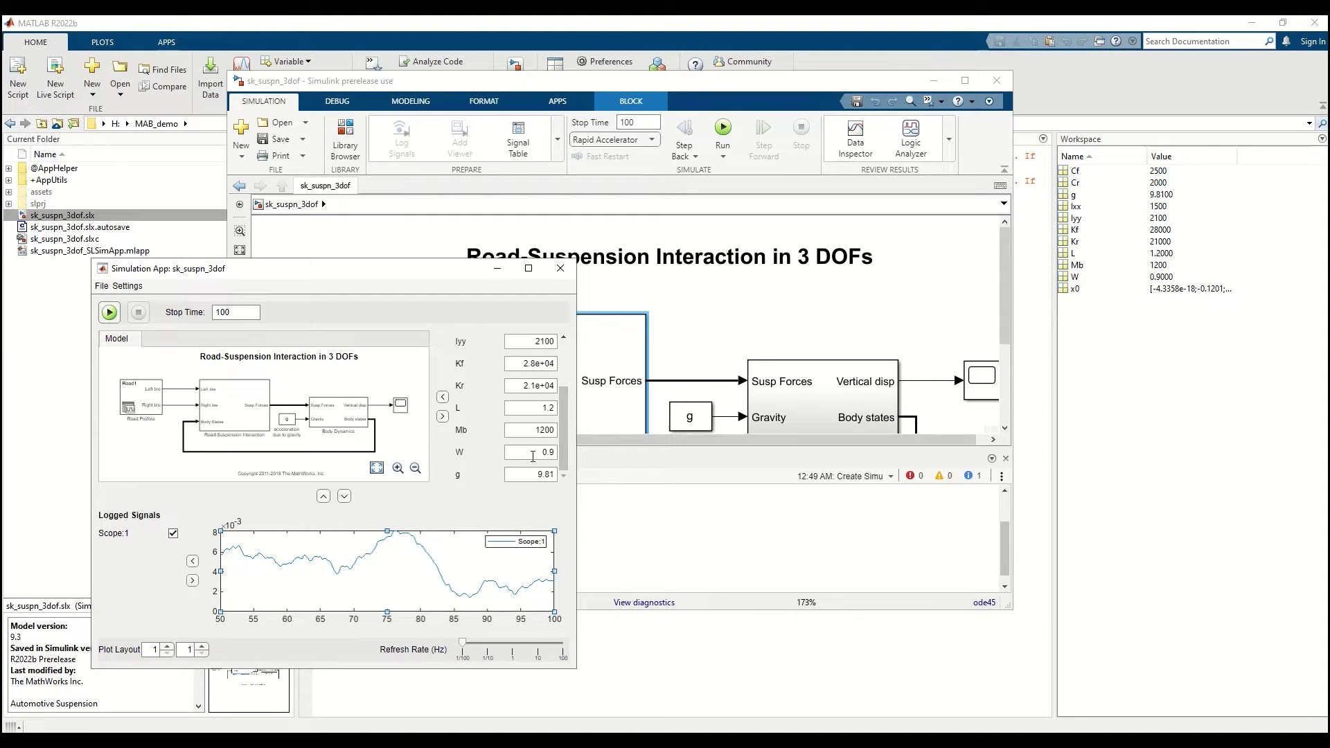
pyautogui.doubleClick(540, 431)
pyautogui.write('2400')
pyautogui.click(110, 313)
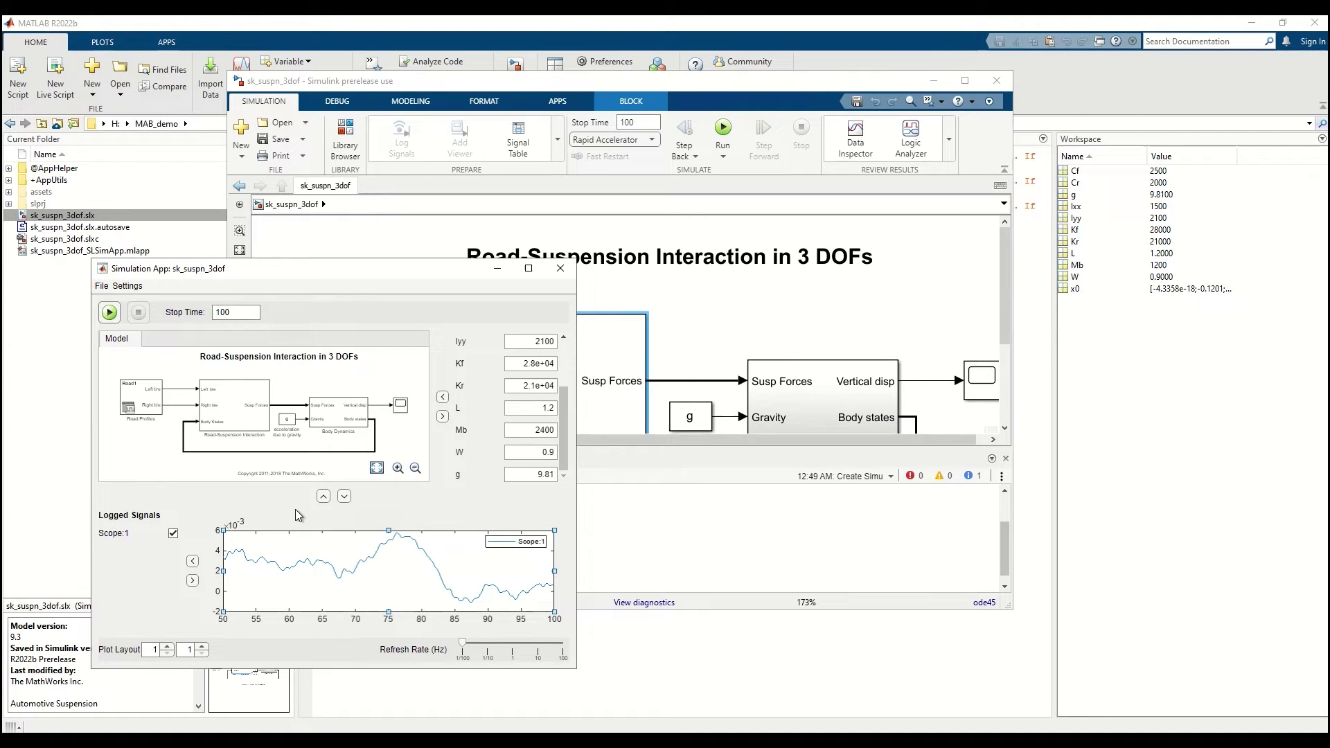
# Step: Close the simulation app without saving the session and open sk_suspn_3dof_SLSimApp.mlapp in App Designer
pyautogui.click(560, 268)
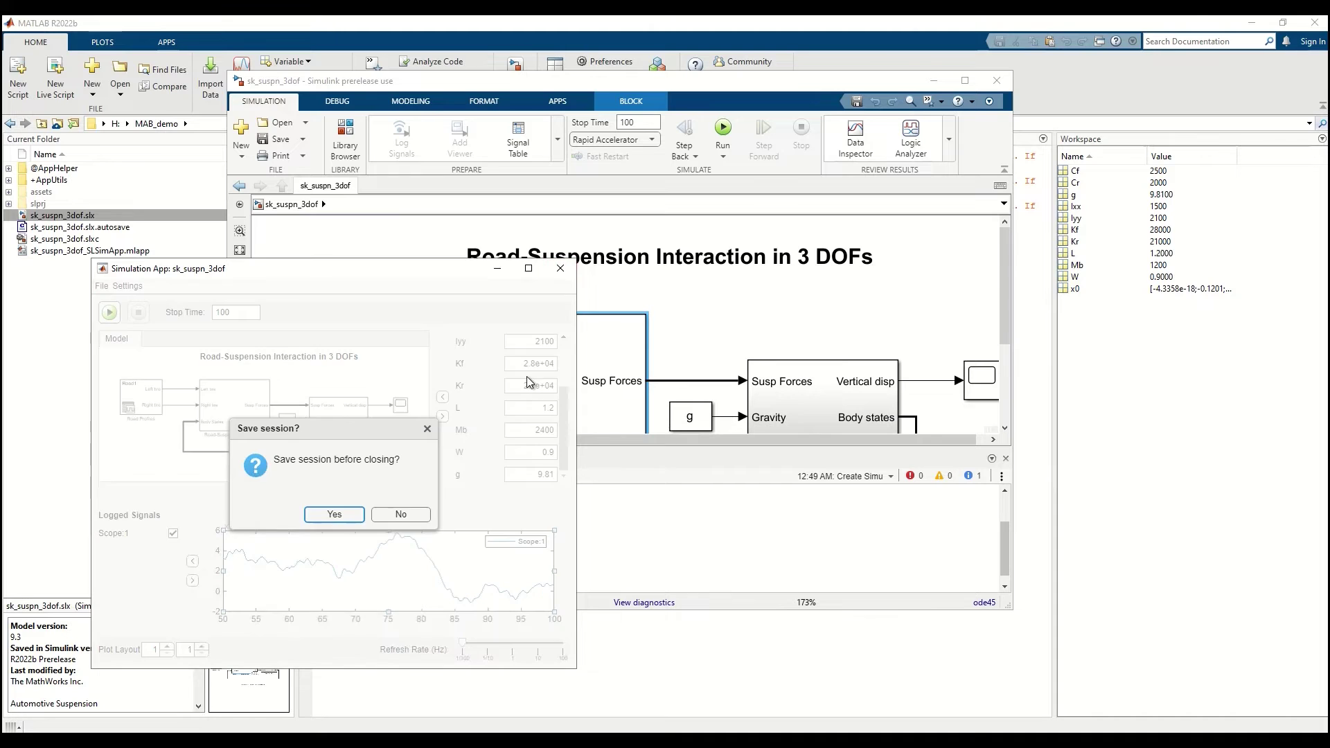
pyautogui.click(402, 514)
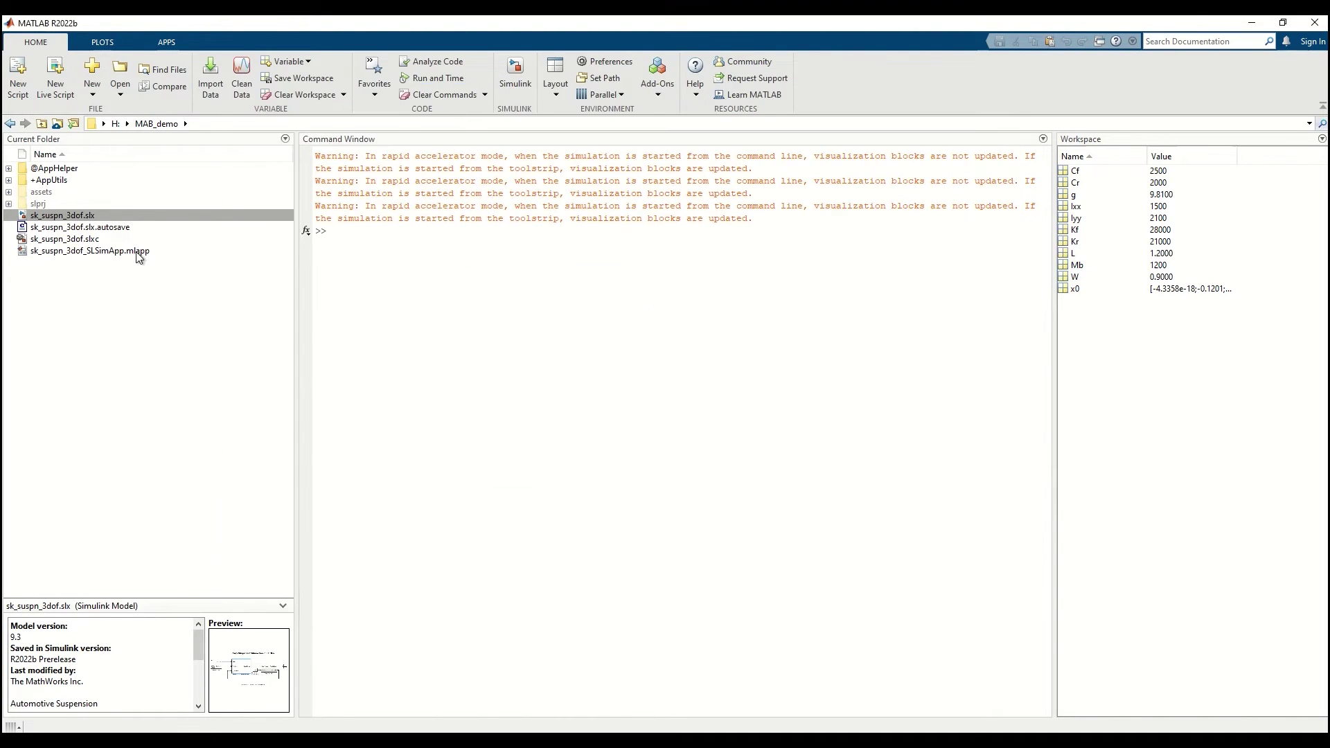
pyautogui.click(146, 251)
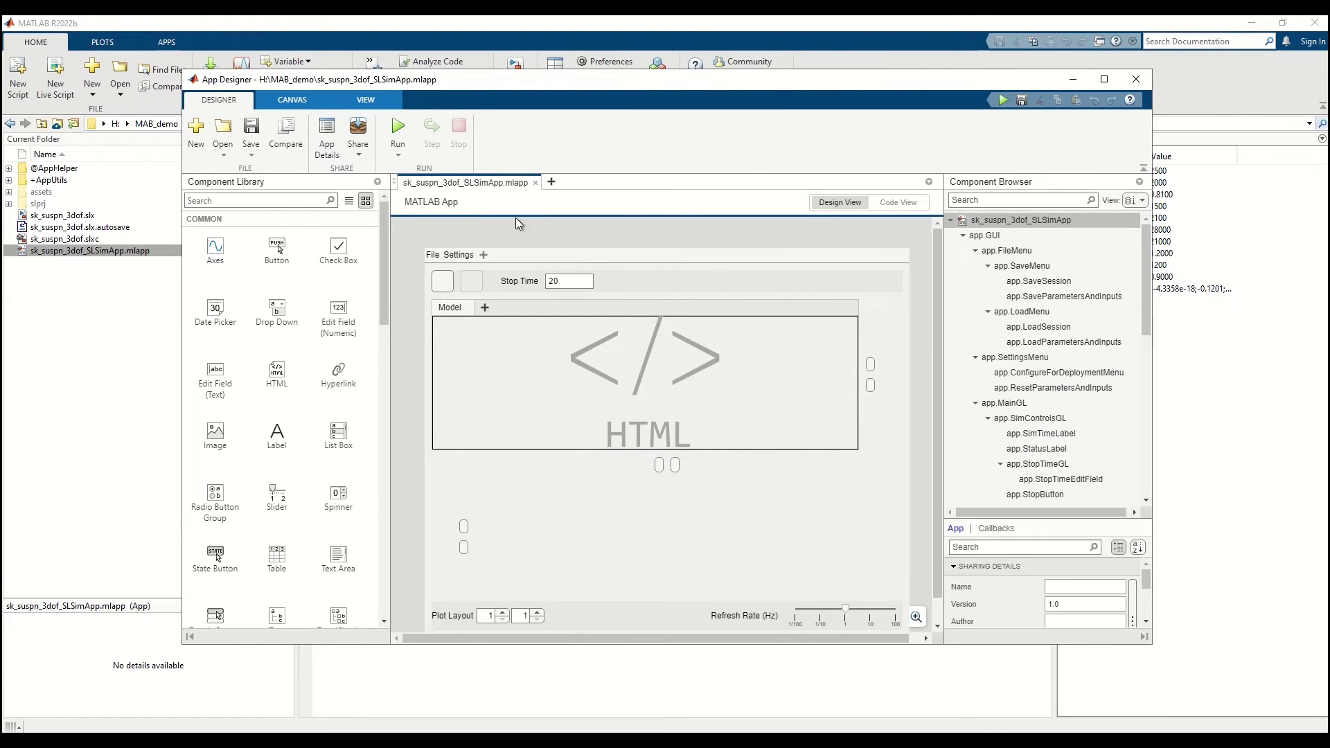
# Step: Share the app as a Standalone Desktop App and add the assets folder to the files required for it to run
pyautogui.click(361, 154)
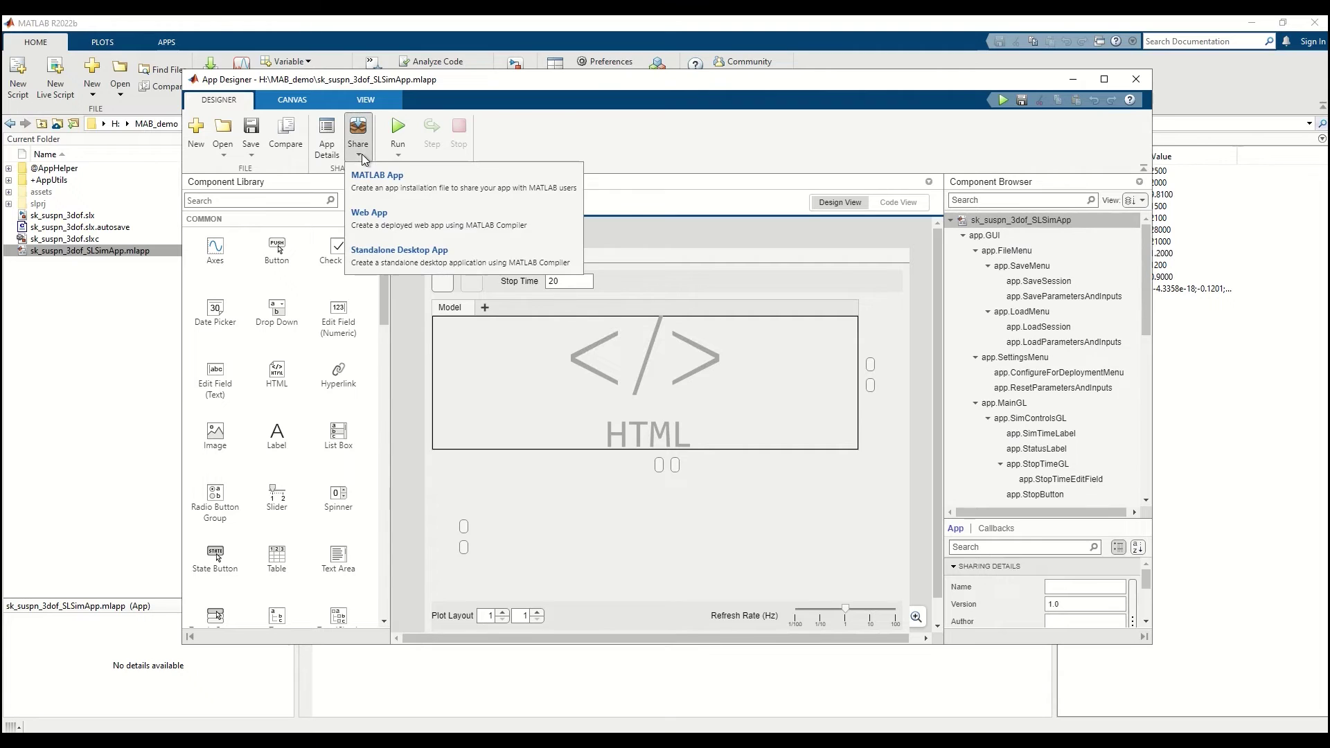
pyautogui.click(392, 262)
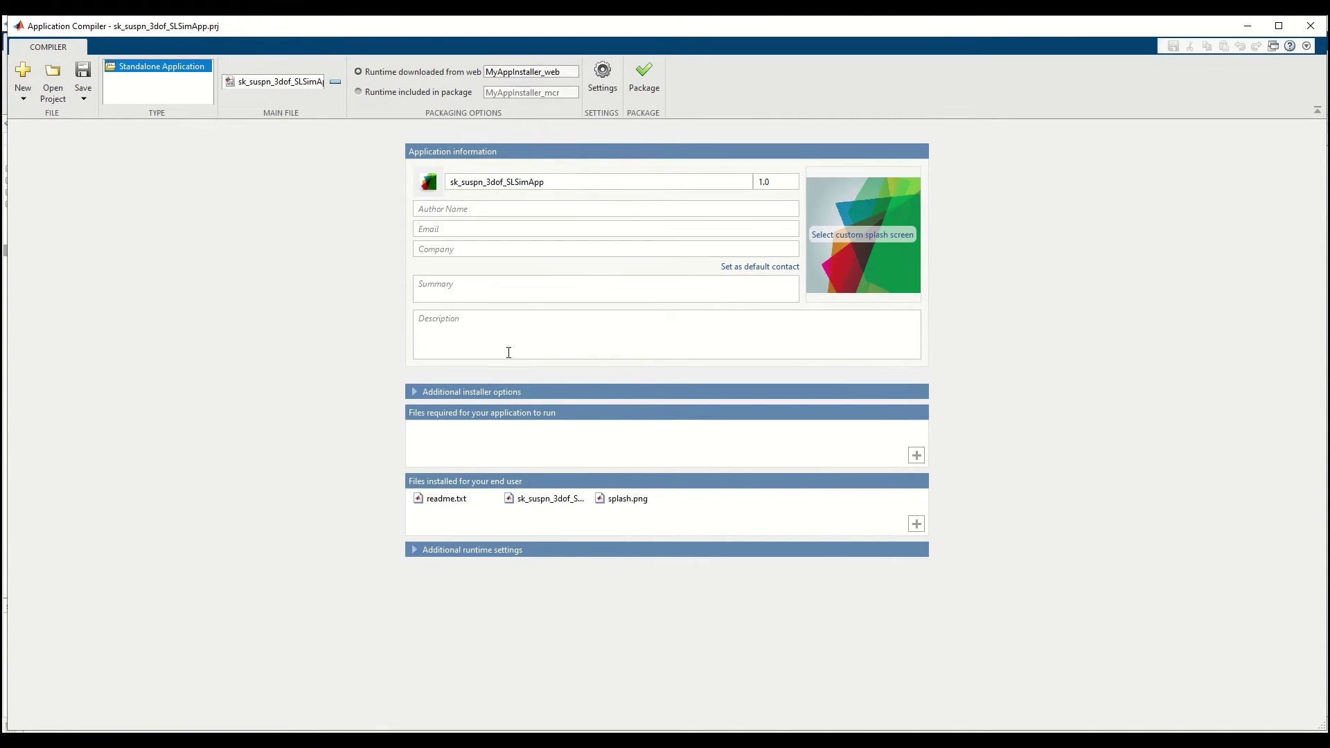
pyautogui.click(916, 455)
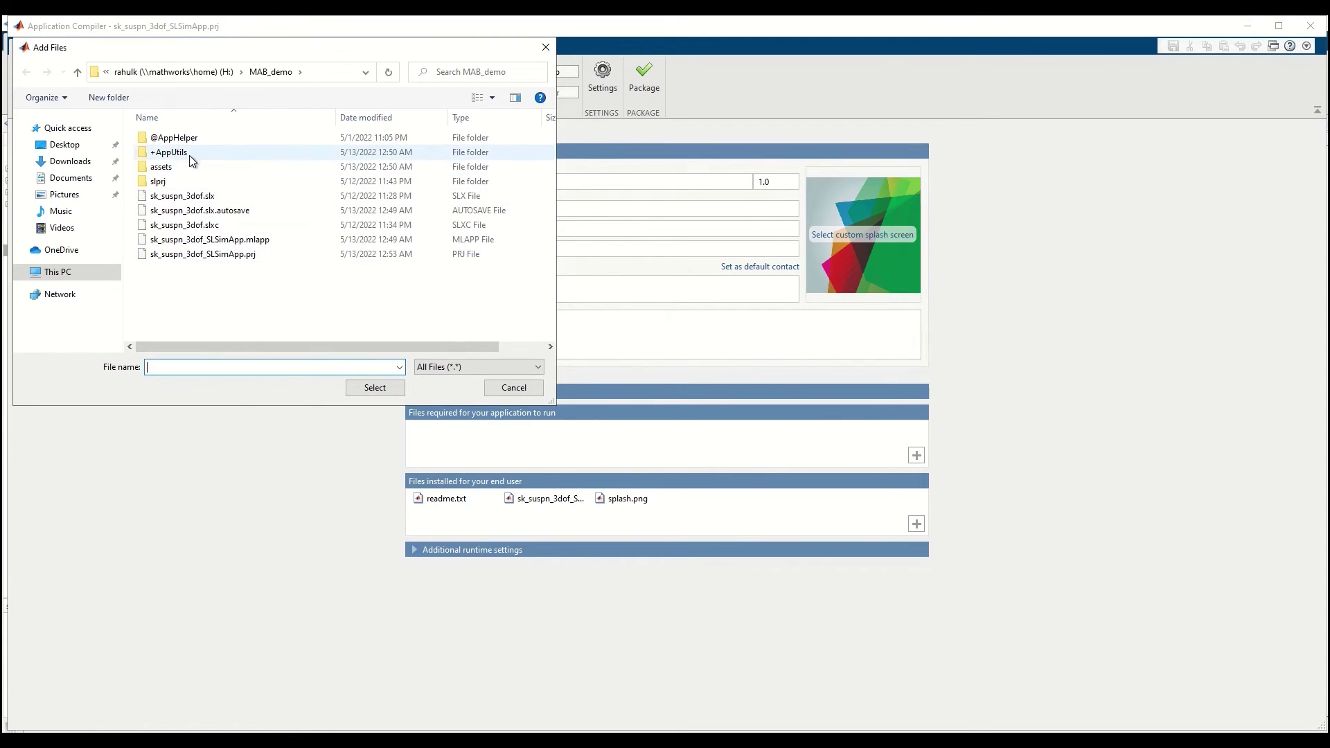
pyautogui.click(180, 168)
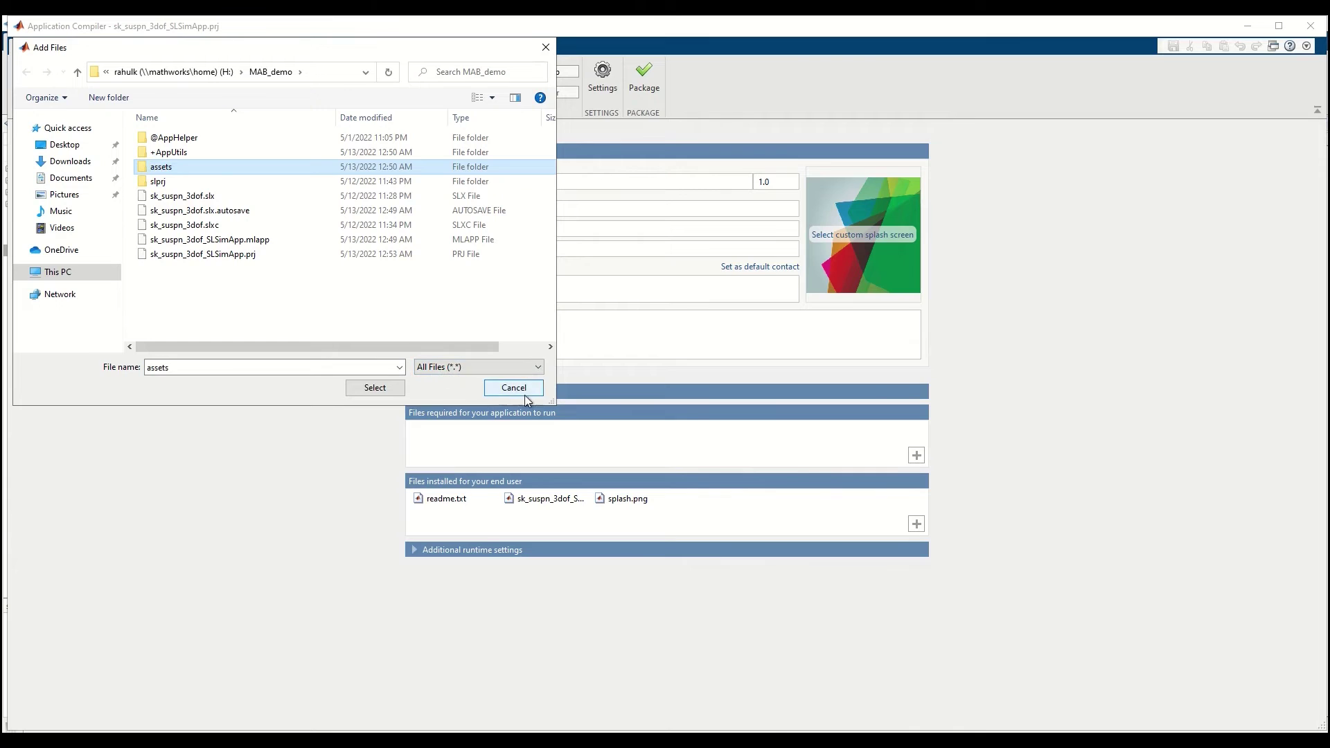
pyautogui.click(369, 389)
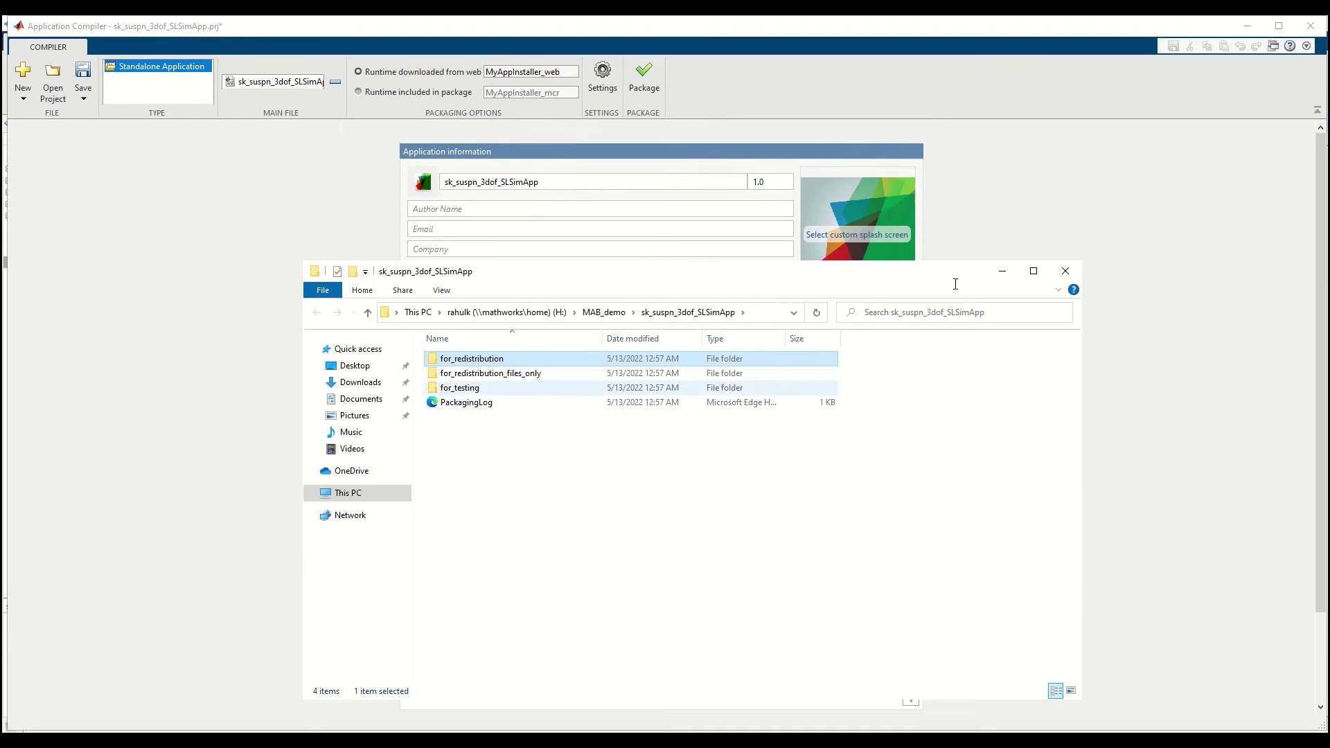
# Step: Open the for_testing folder in the packaging output and select the sk_suspn_3dof_SLSimApp application
pyautogui.doubleClick(466, 389)
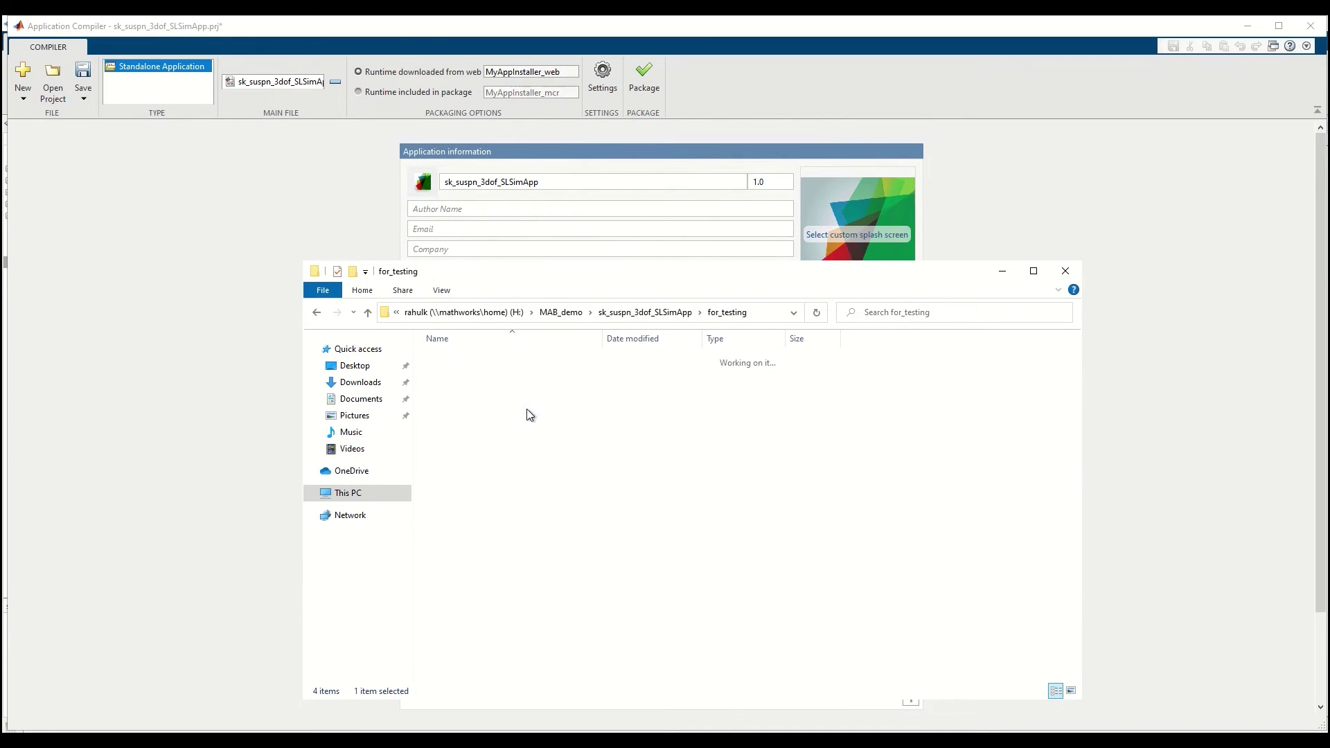
pyautogui.click(514, 419)
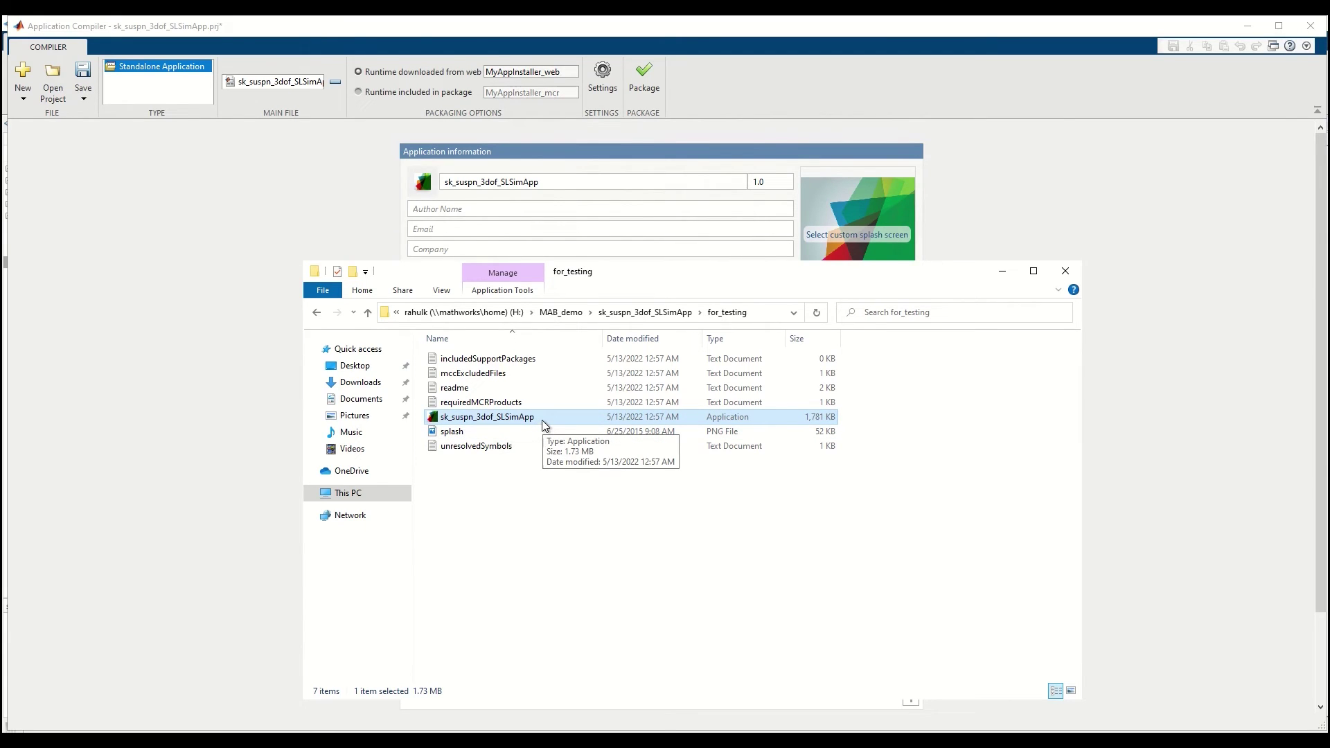
# Step: Close the Package dialog and the Application Compiler, and quit MATLAB with the exit command
pyautogui.click(1081, 226)
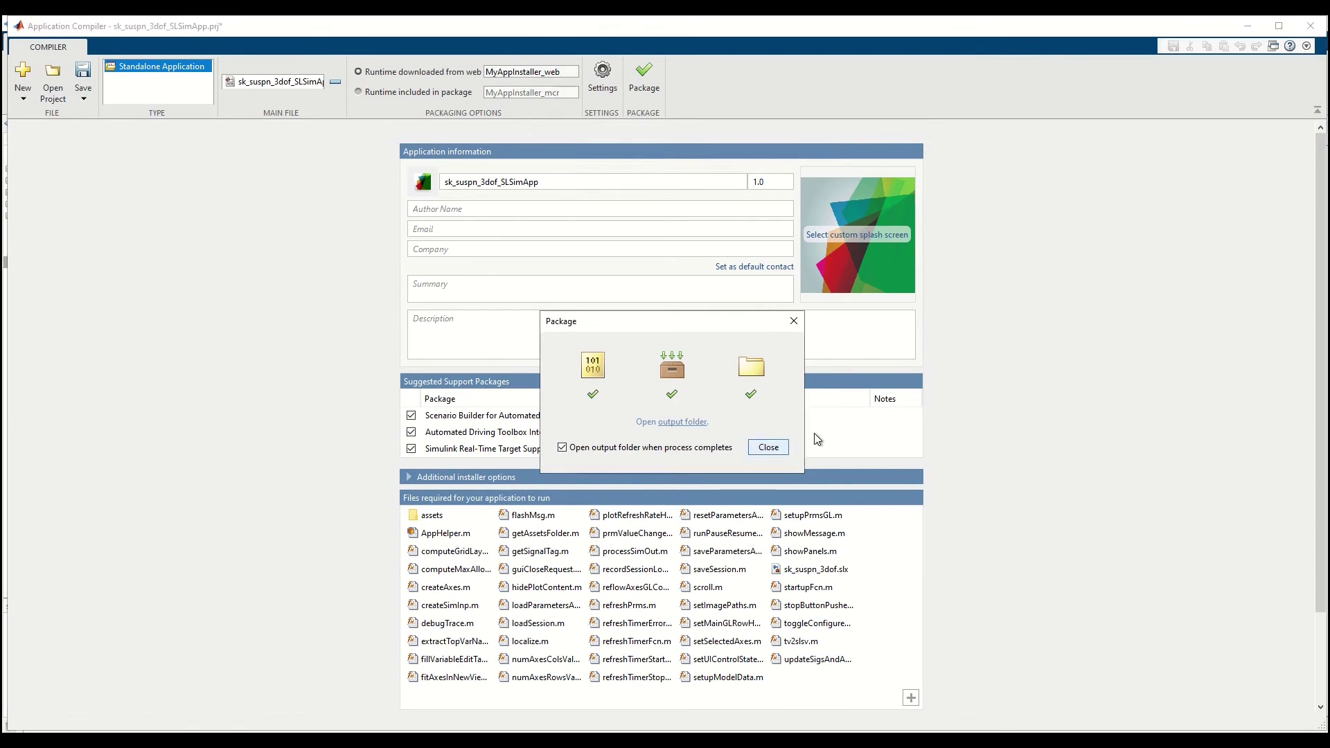
pyautogui.click(768, 446)
pyautogui.click(1310, 26)
pyautogui.write('exit')
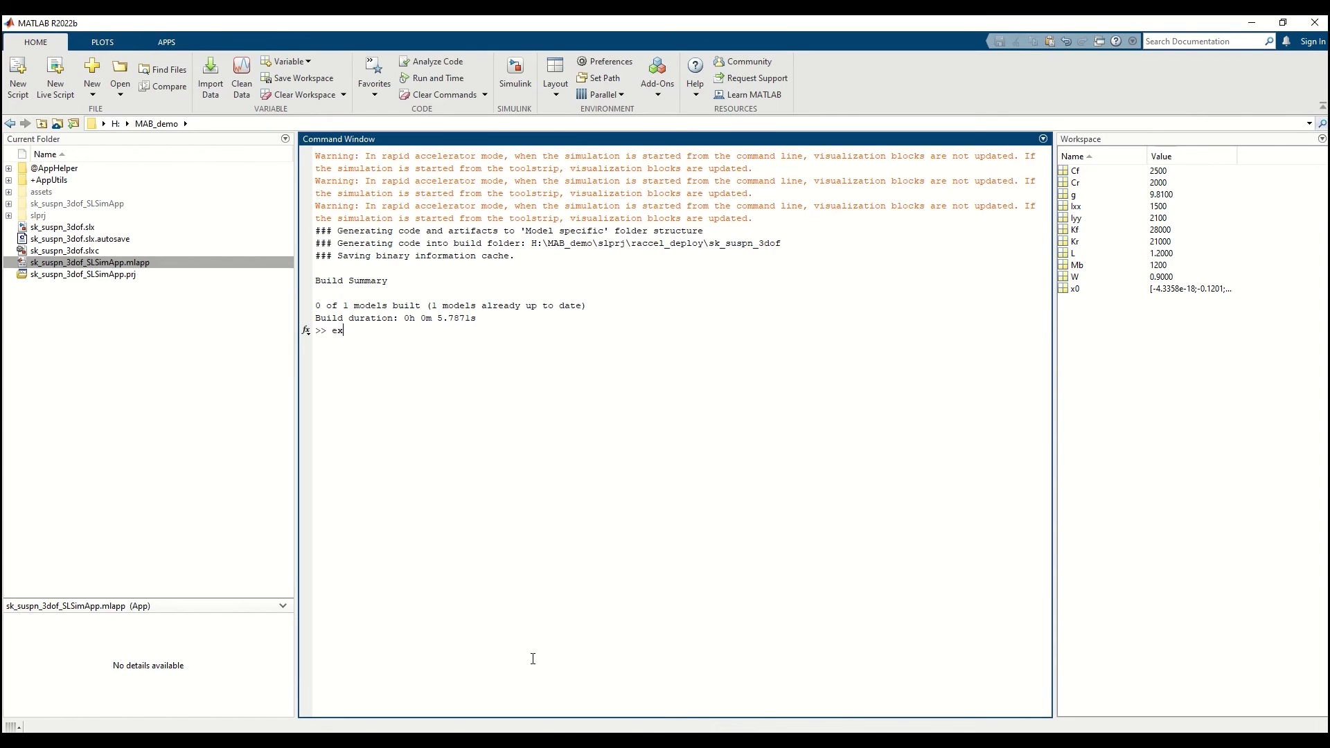
pyautogui.press('Return')
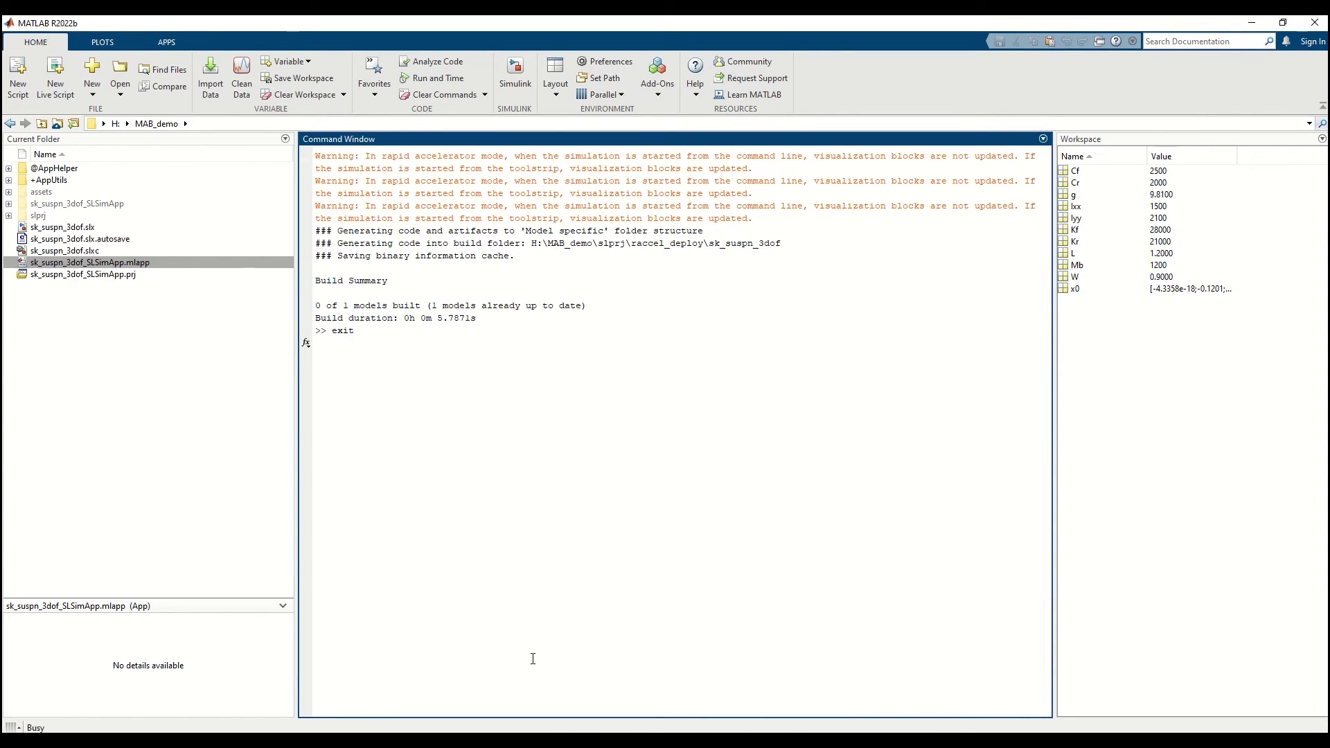
pyautogui.click(1252, 30)
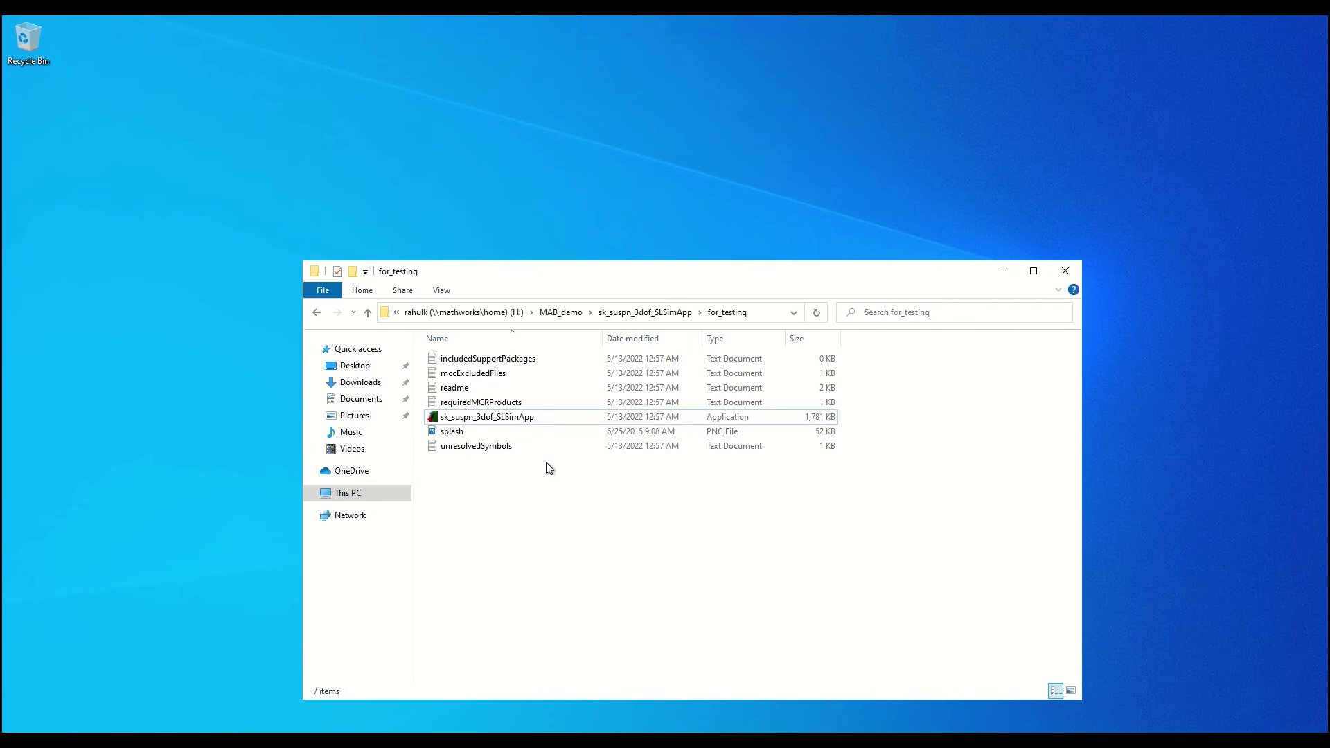
# Step: Launch the sk_suspn_3dof_SLSimApp application from the for_testing folder and run its simulation with the default parameters
pyautogui.doubleClick(538, 419)
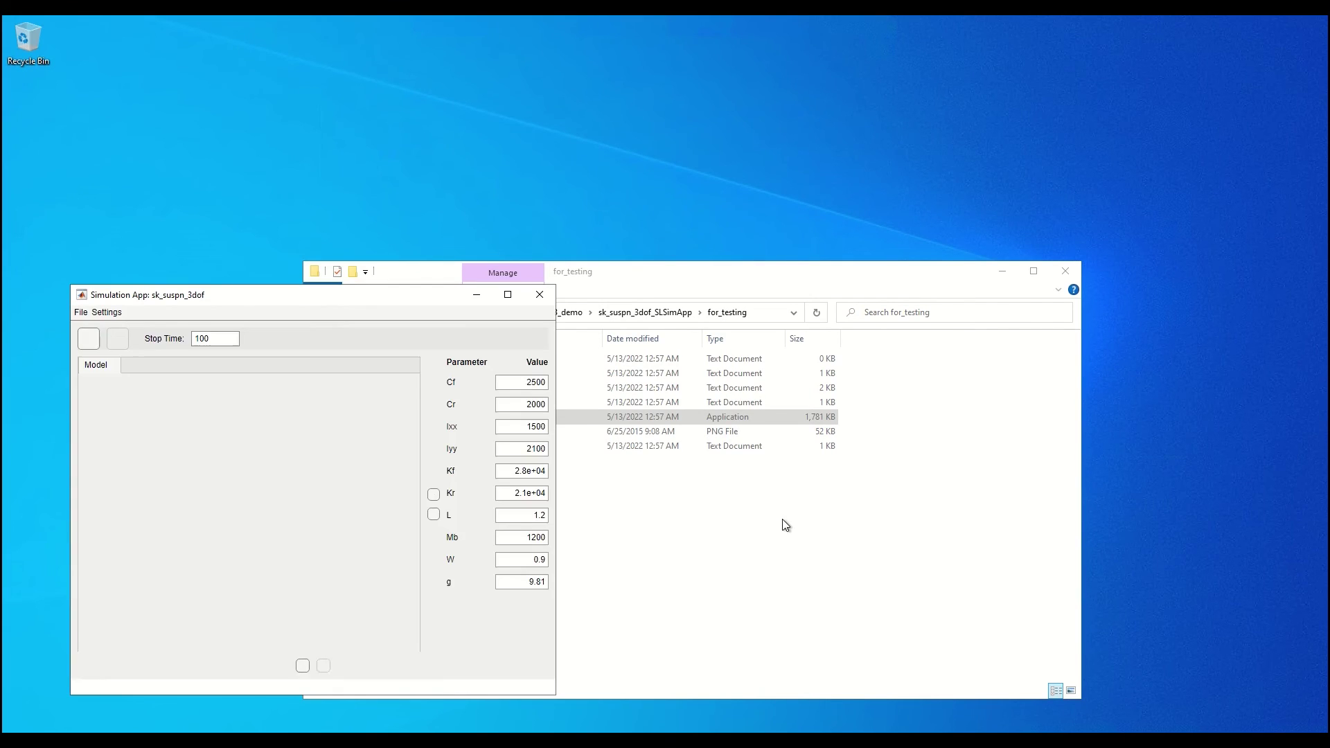
pyautogui.moveTo(354, 293); pyautogui.dragTo(460, 236)
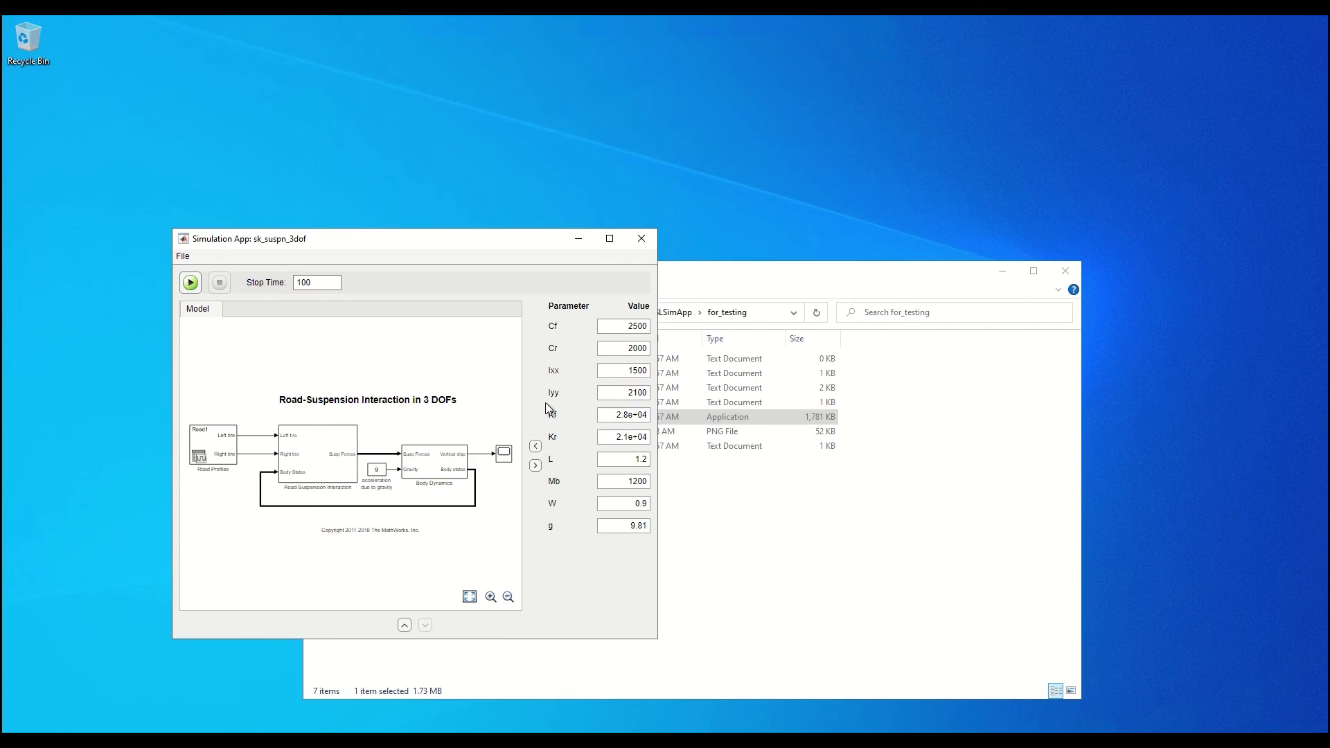
pyautogui.click(189, 283)
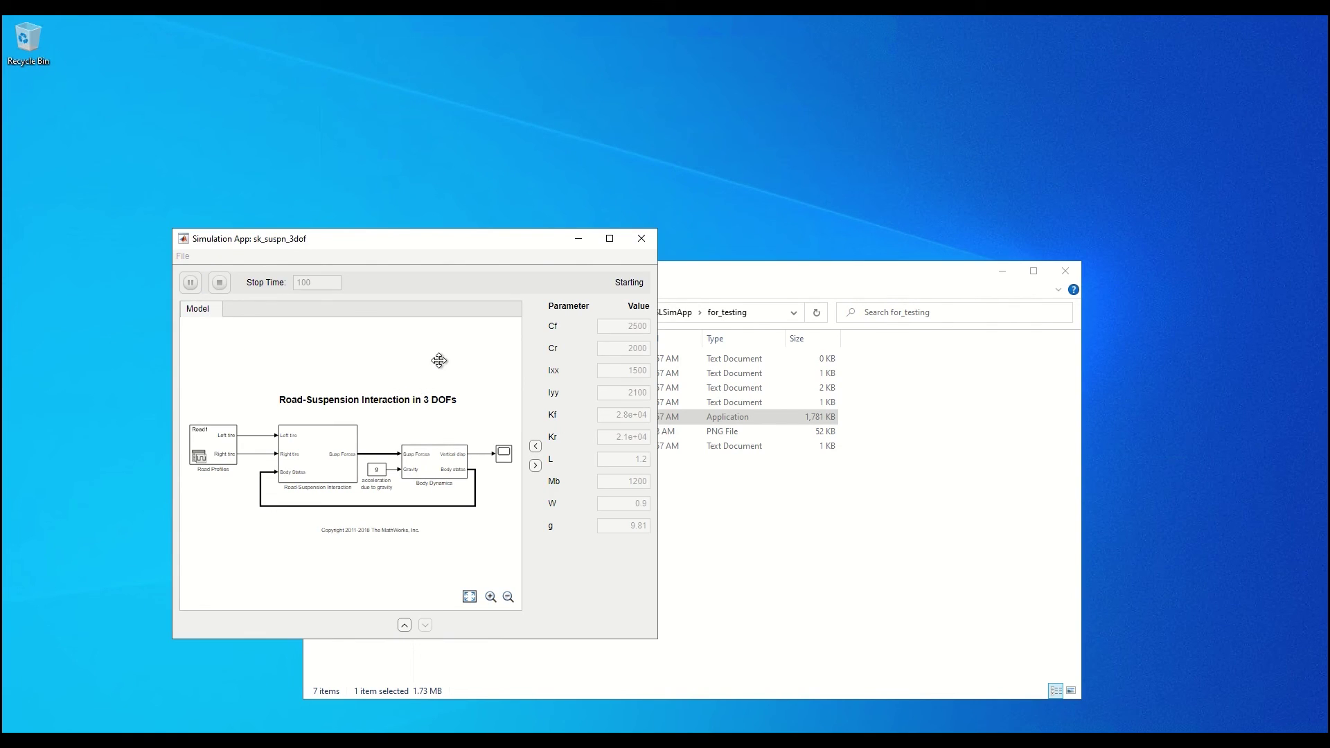